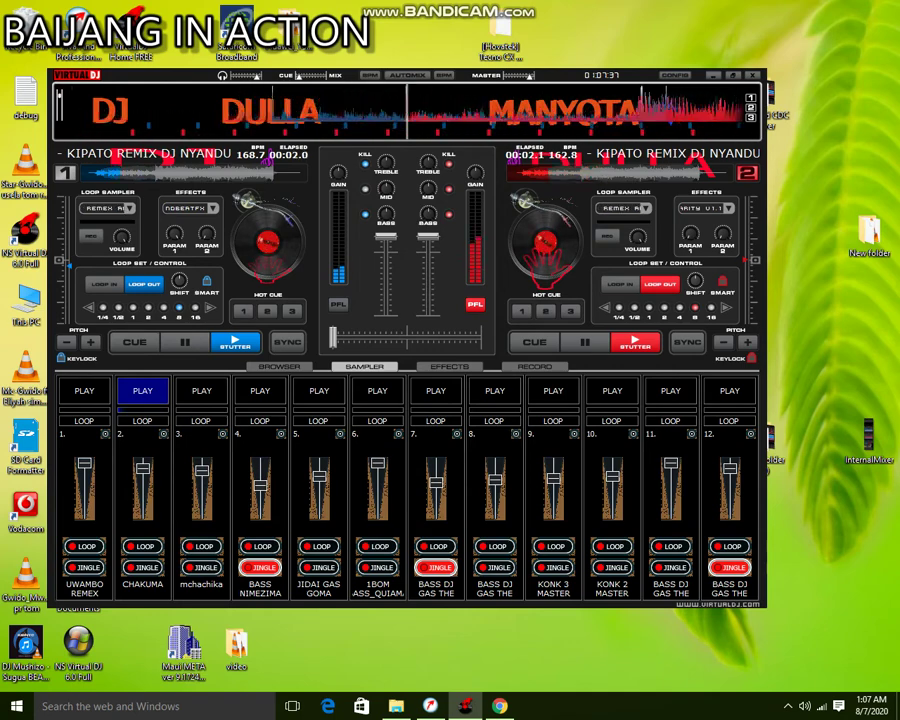
Play the samples in sampler slots 7, 6, 3, 1 and 5 over the running decks
key("F7")
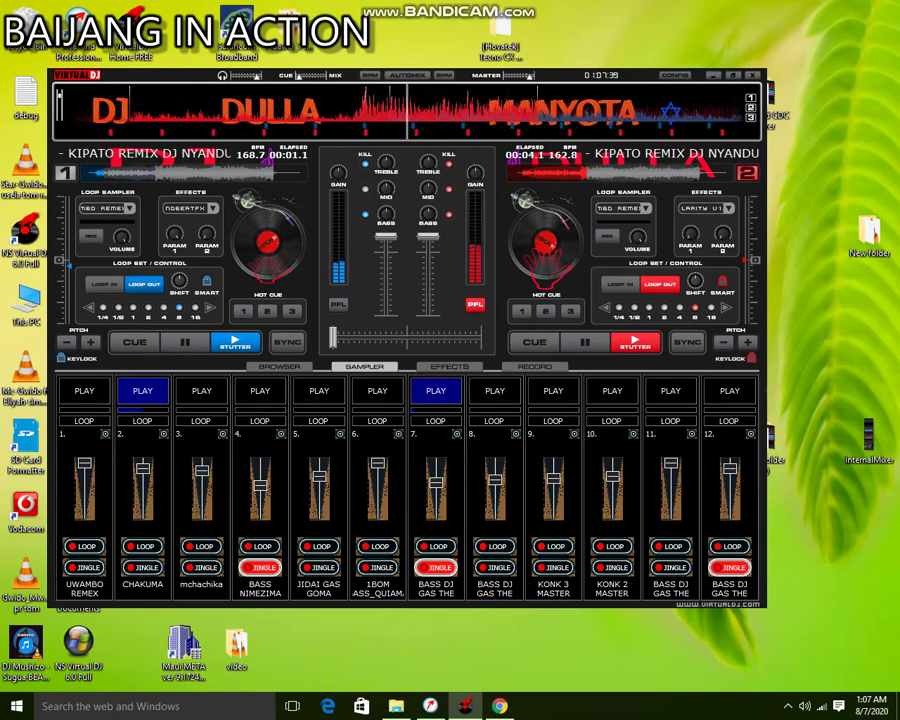
left_click(377, 391)
key("3")
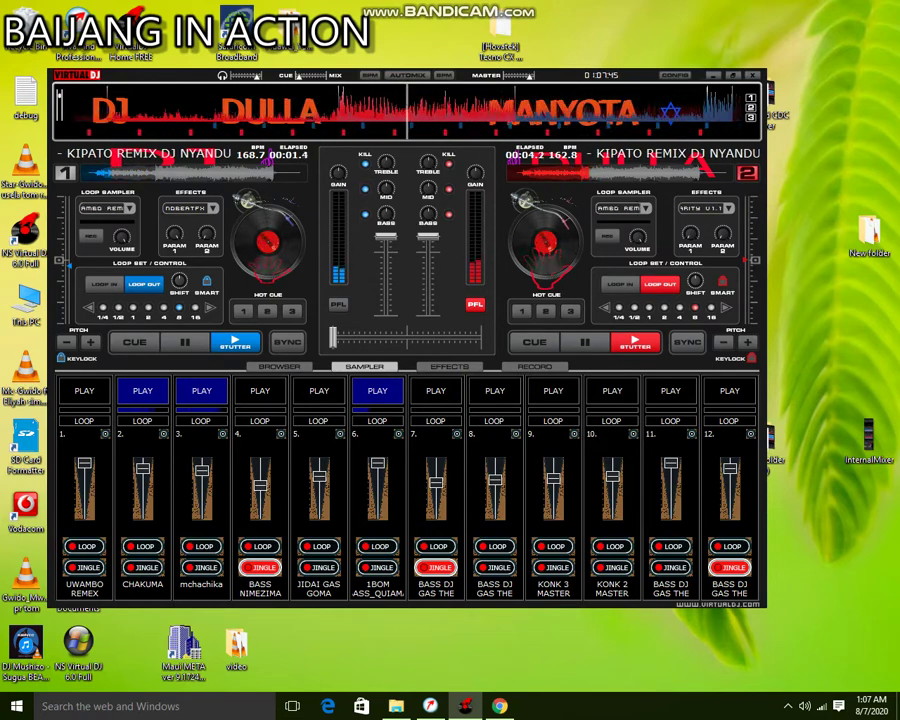
key("1")
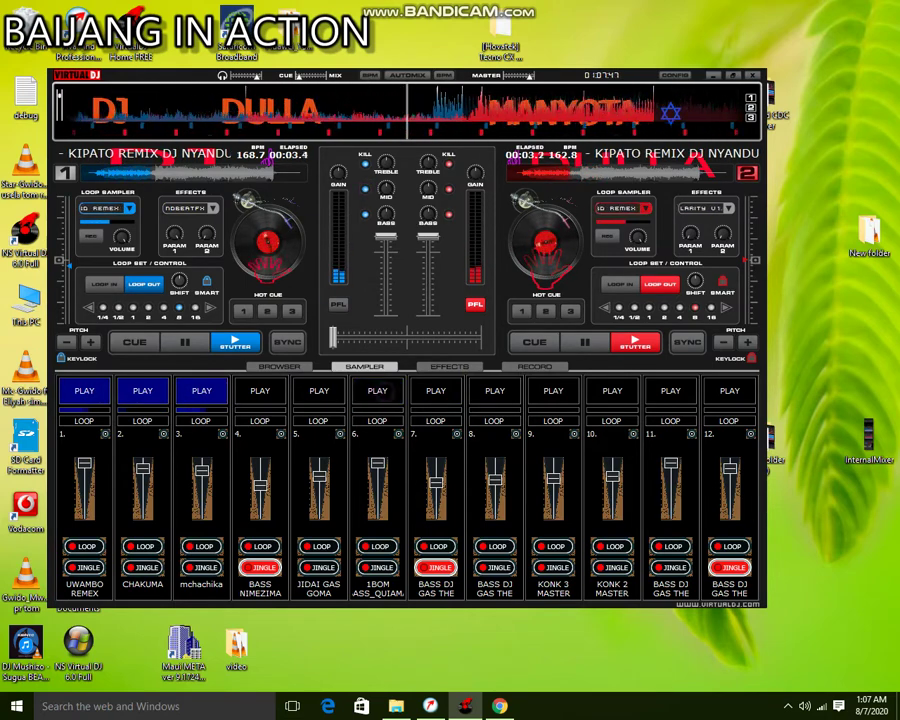
key("5")
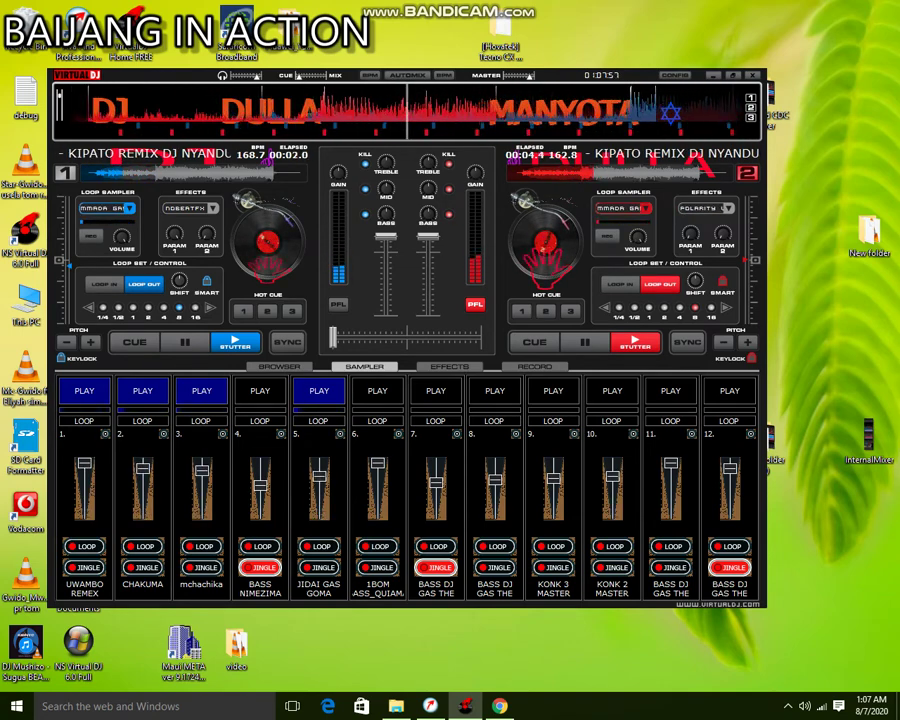
Play the bass samples in slots 4, 12 and 11, and lower the volume of slot 11
key("F4")
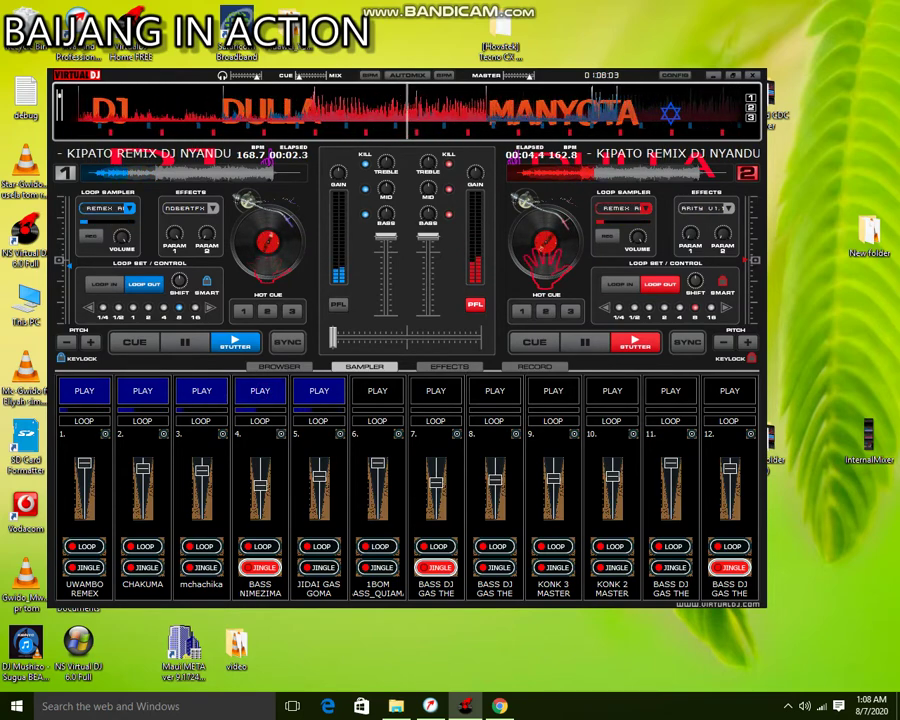
key("F12")
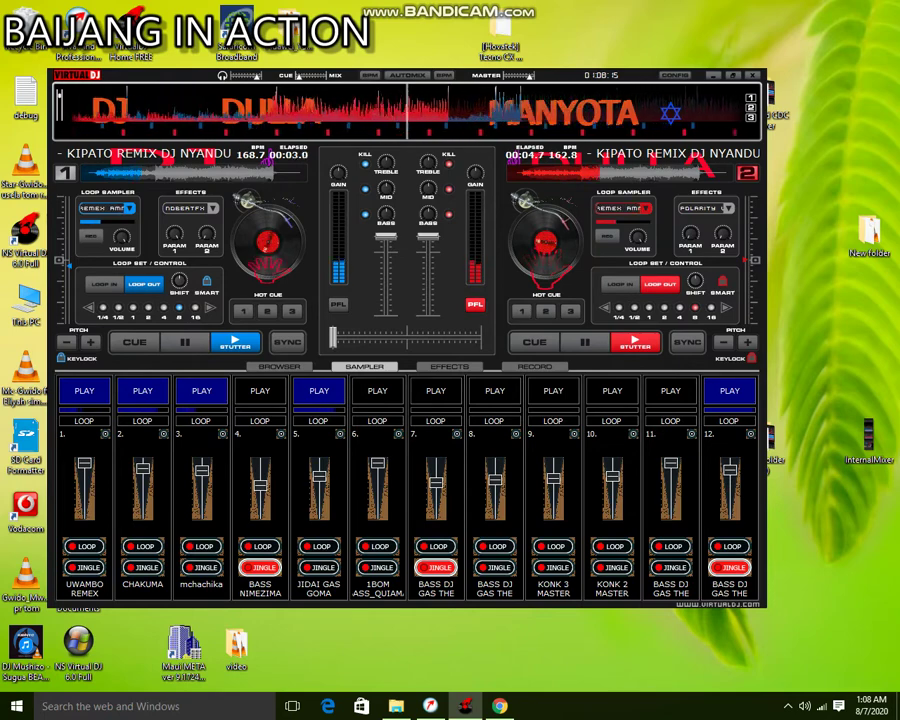
left_click(671, 391)
left_click_drag(671, 463, 671, 472)
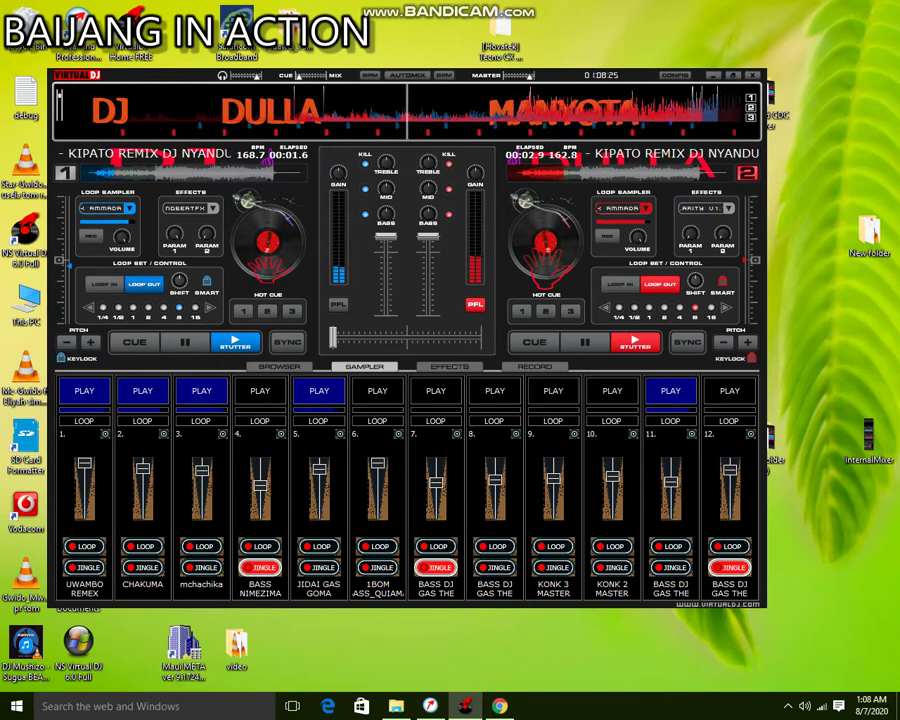
Play the samples in slots 10, 4, 11 and 9 one after another
key("F10")
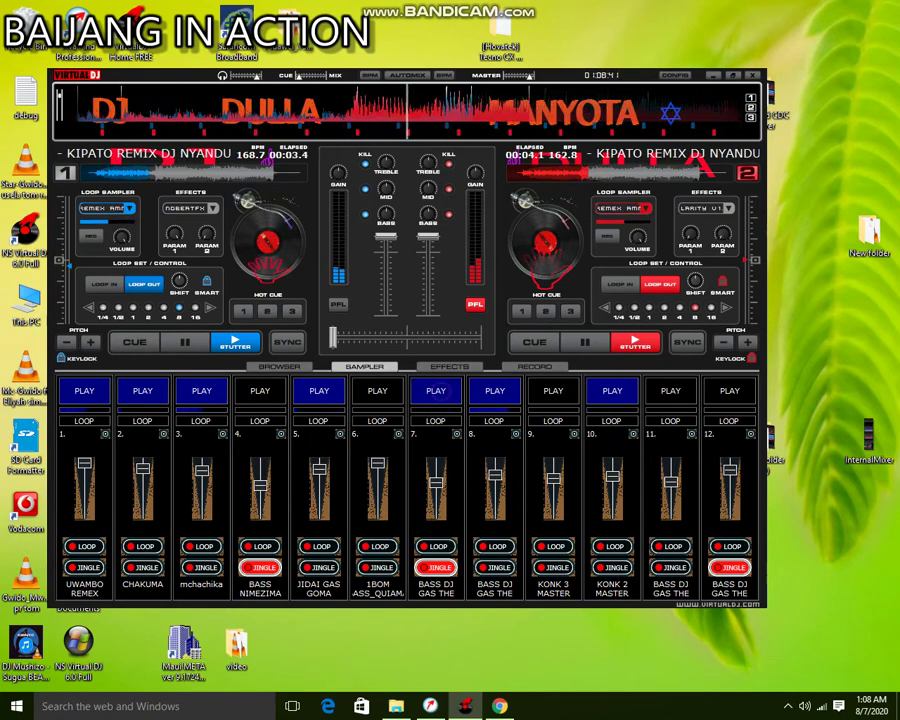
left_click(262, 391)
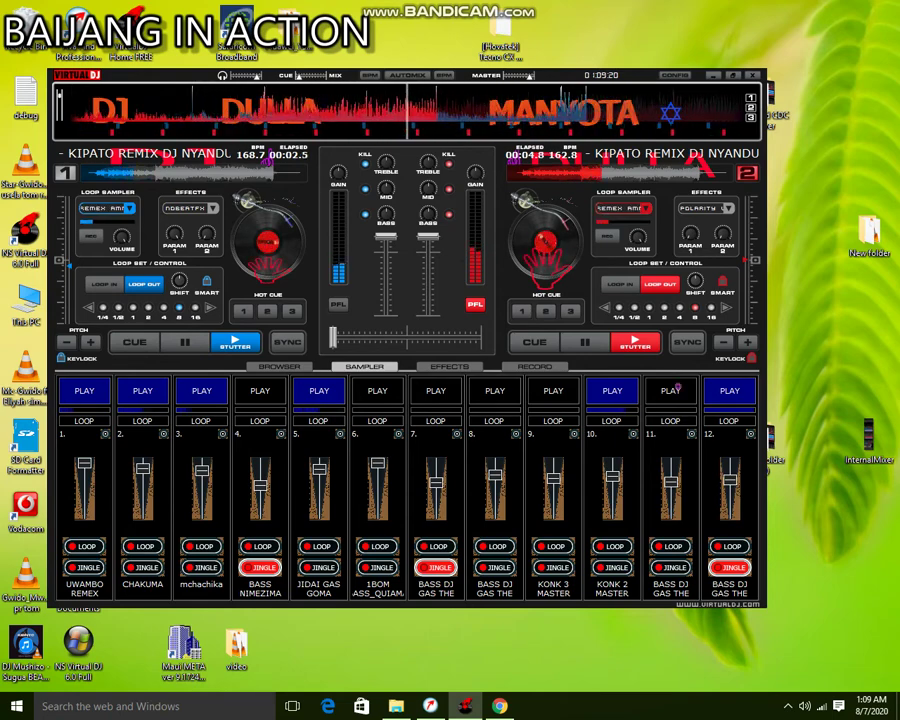
left_click(670, 391)
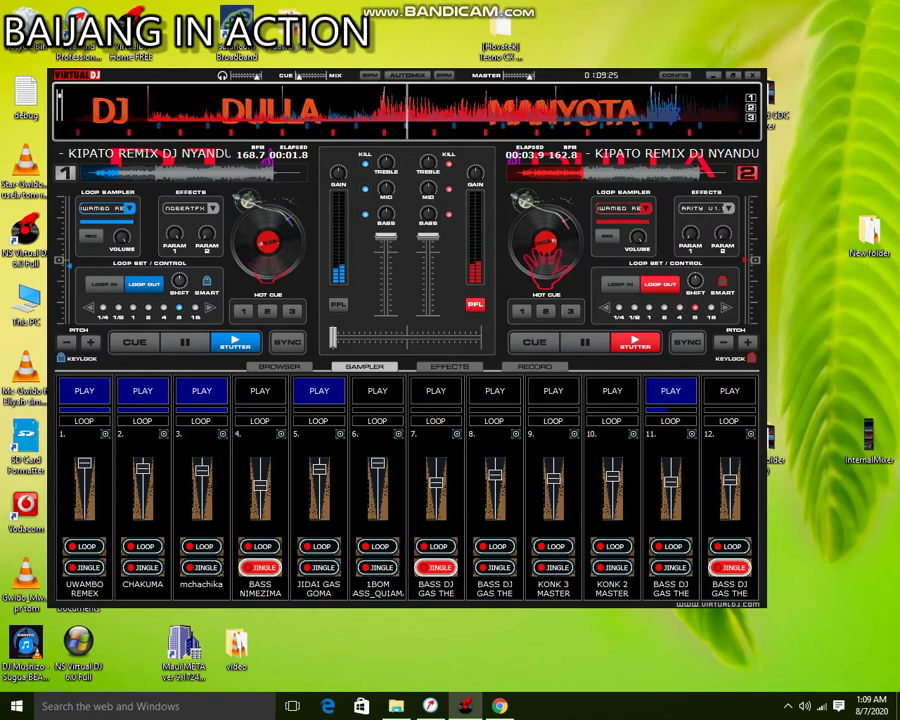
left_click(554, 391)
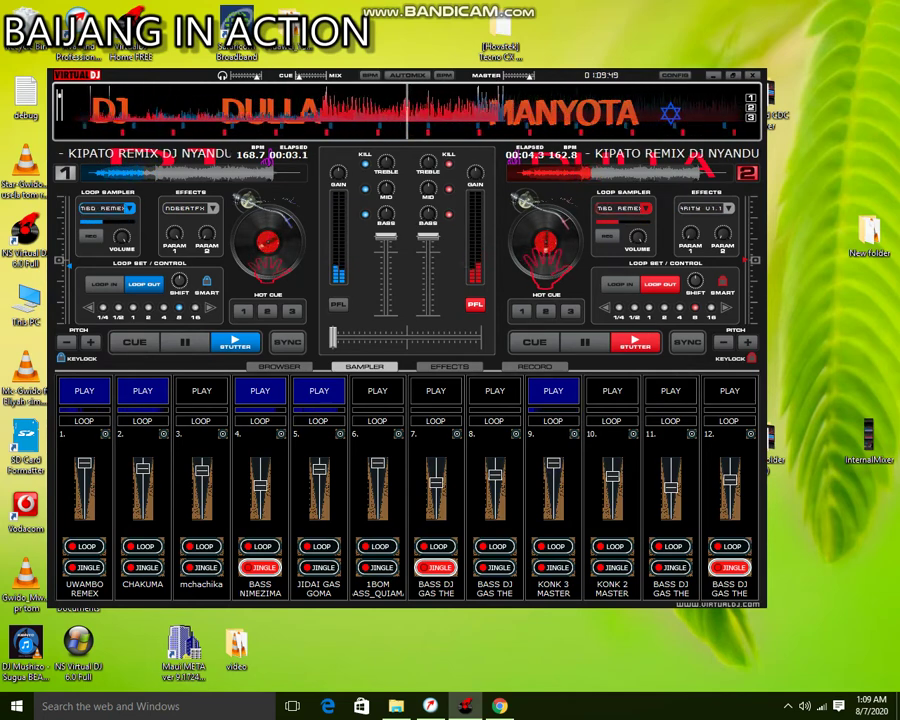
Play the KONK 2 MASTER sample in slot 10 and the bass samples in slots 7 and 11
key("F10")
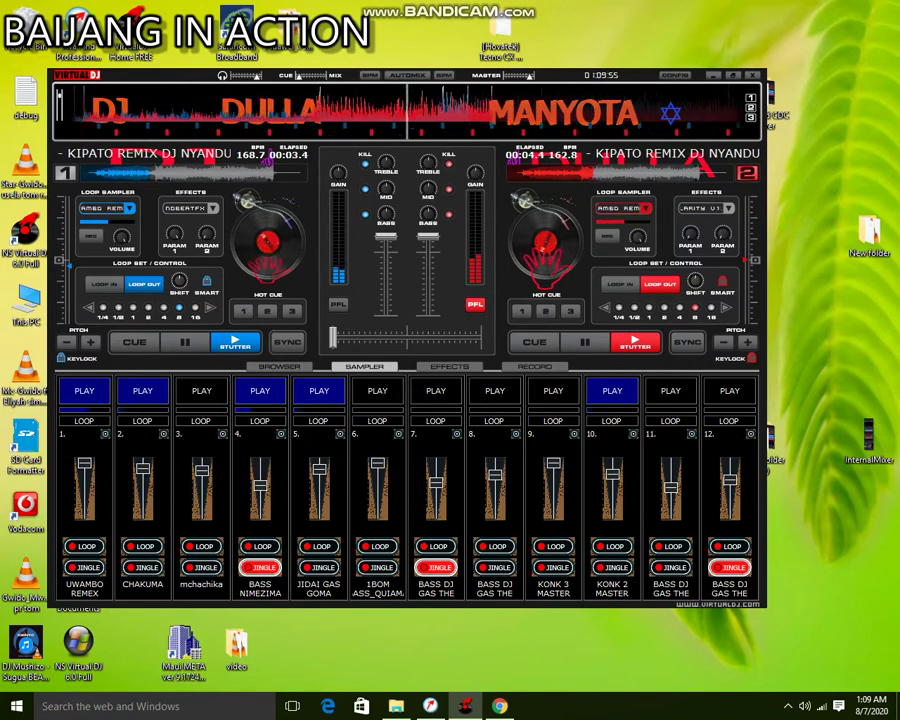
key("F7")
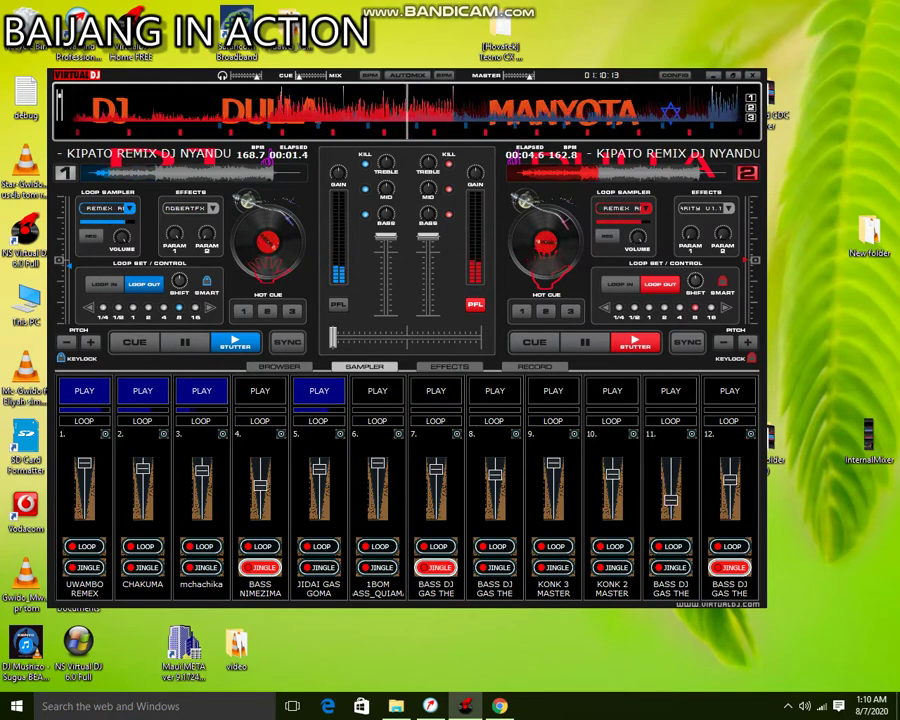
key("F11")
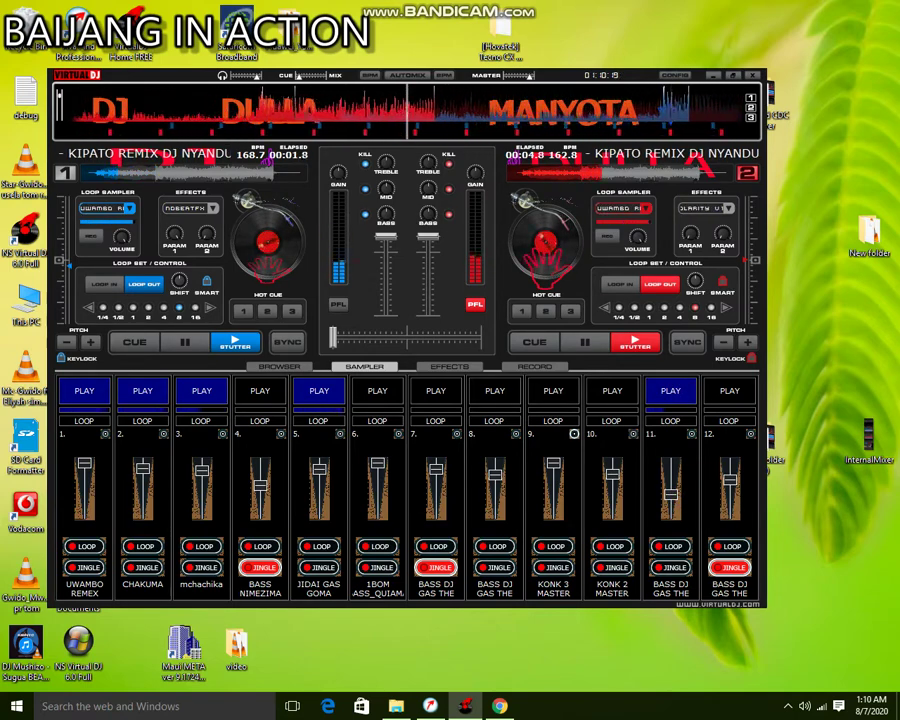
Load the sample "ANTA KONKI+++DJ GAS THE CHALLENGER (3).vdj" into slot 9
left_click(574, 434)
left_click(600, 440)
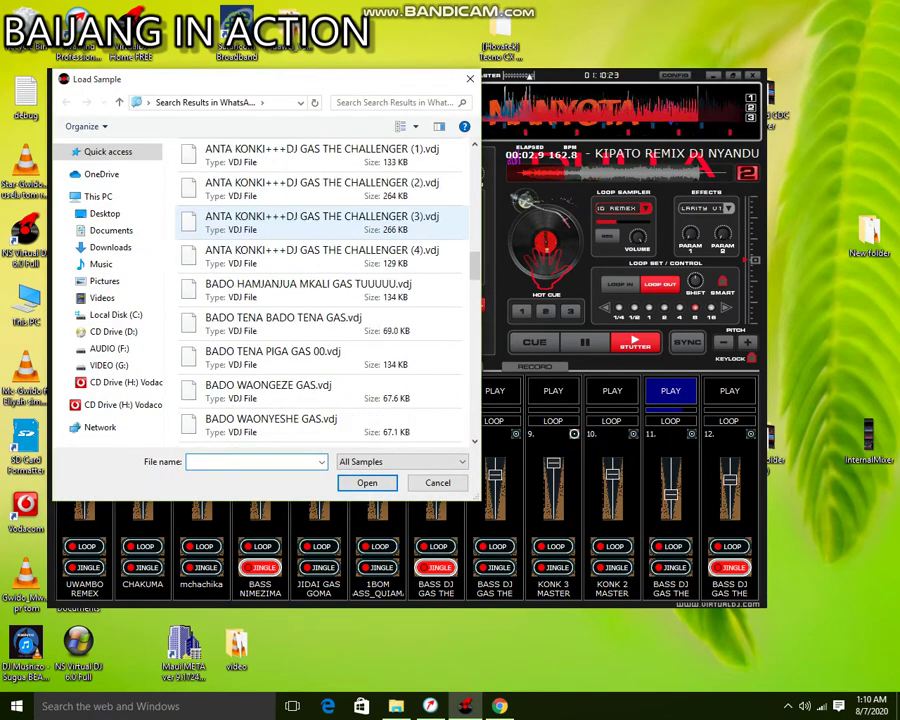
double_click(295, 225)
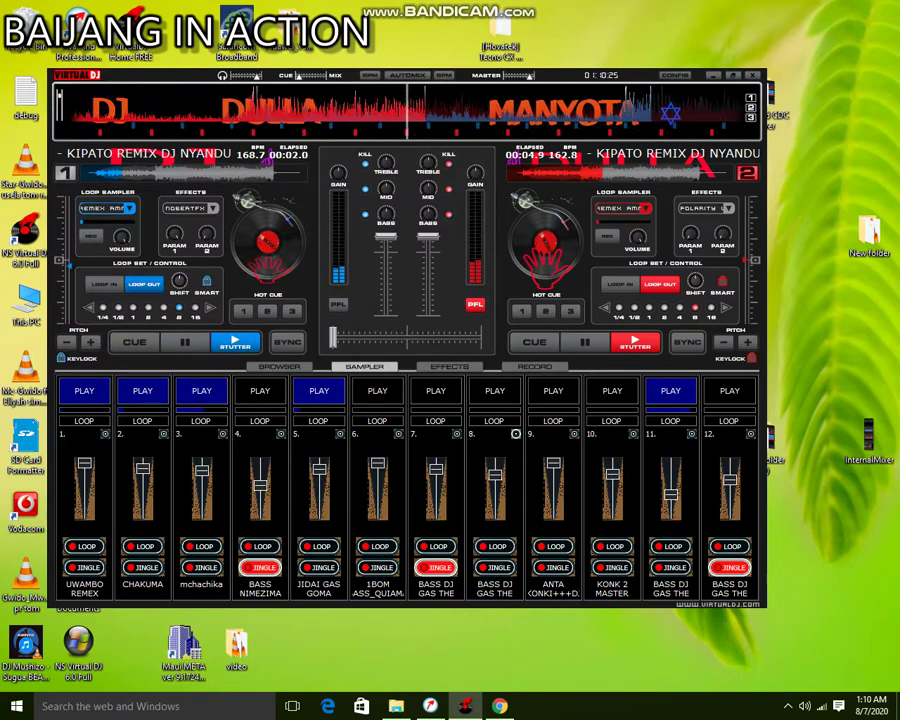
Play the samples in slots 9, 7 and 6 in turn while stopping slots 11 and 7
left_click(550, 393)
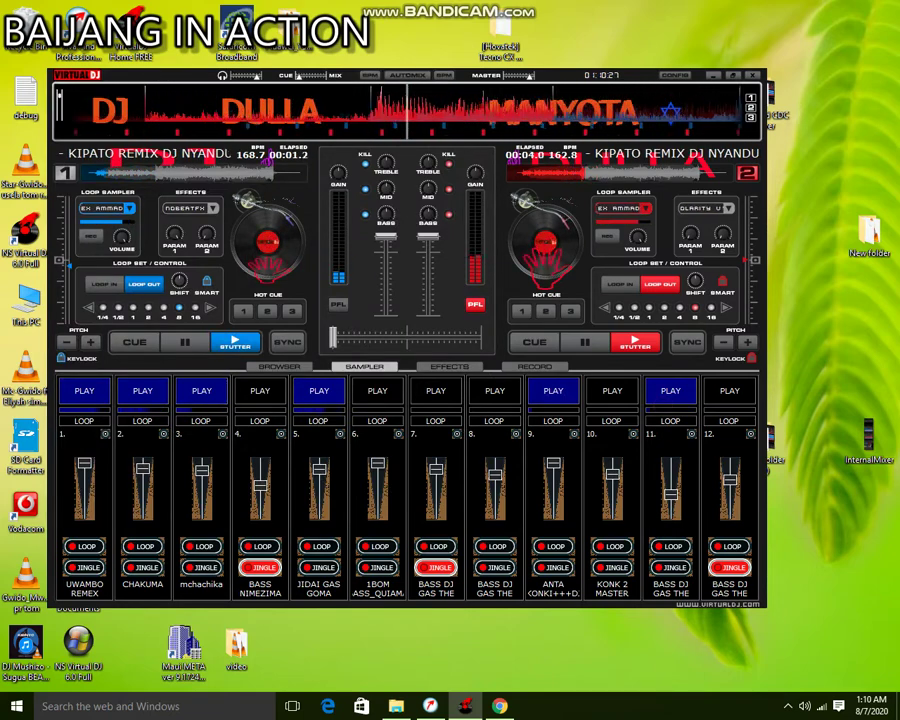
left_click(662, 393)
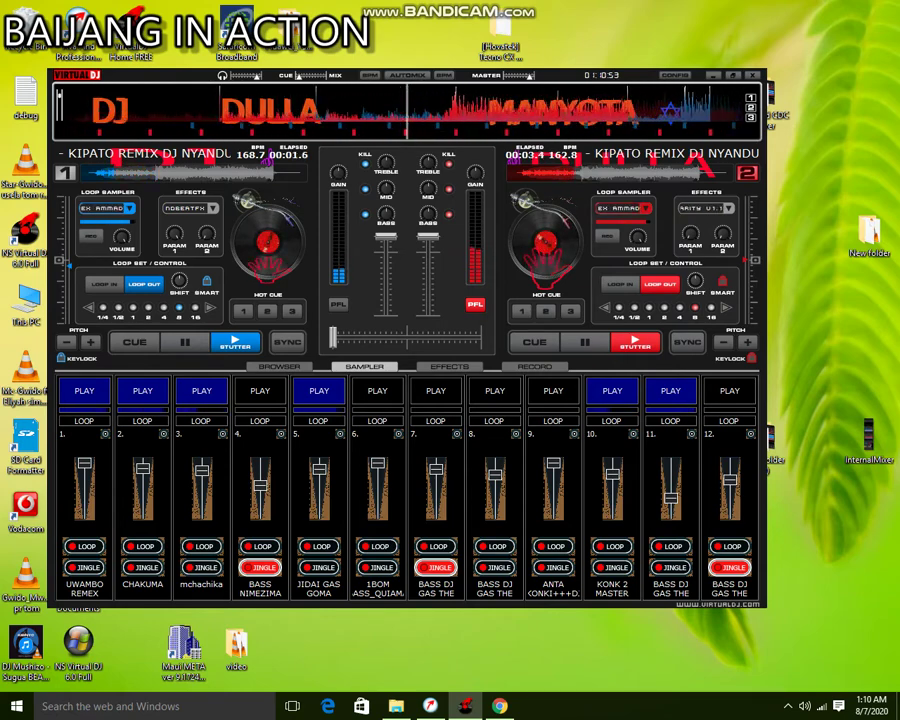
key("F7")
left_click(683, 397)
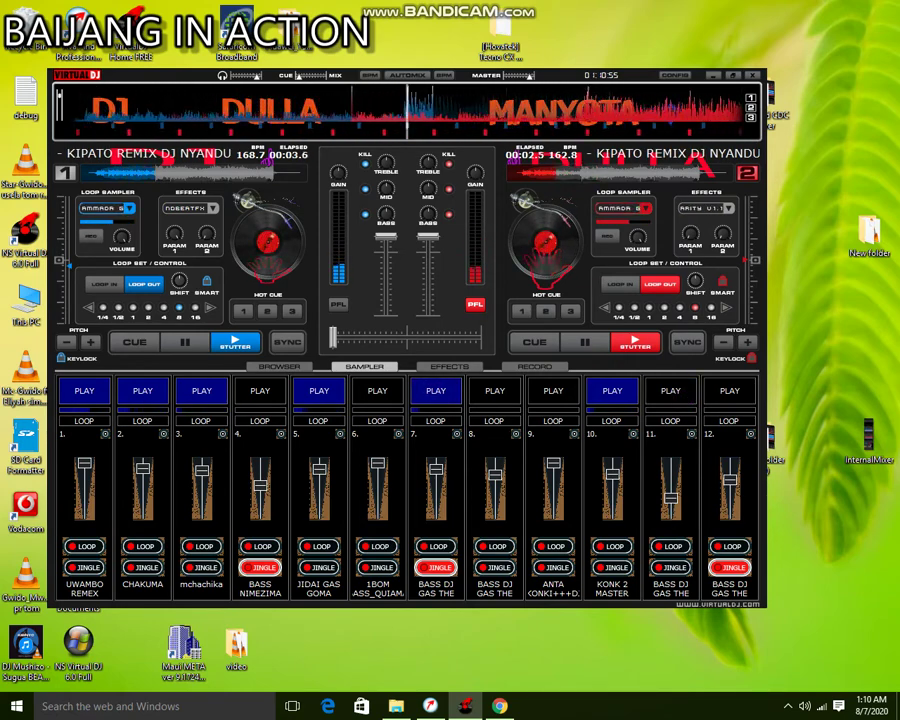
left_click(378, 390)
left_click(432, 388)
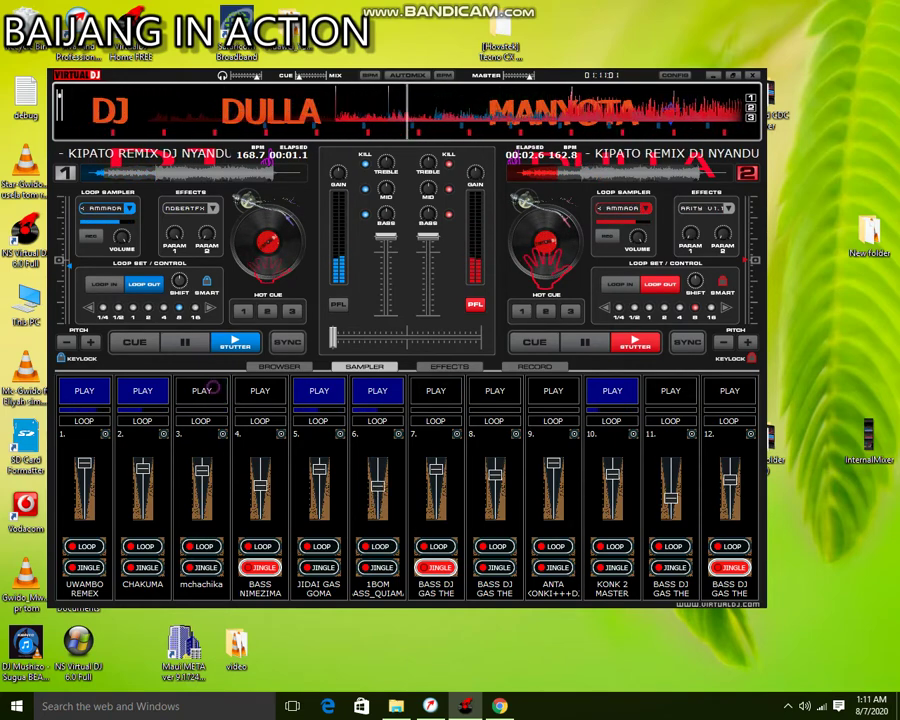
Replace the sample in slot 9 with "ANAVUA NGUA JAMANI.vdj" from the sample file list
left_click(573, 434)
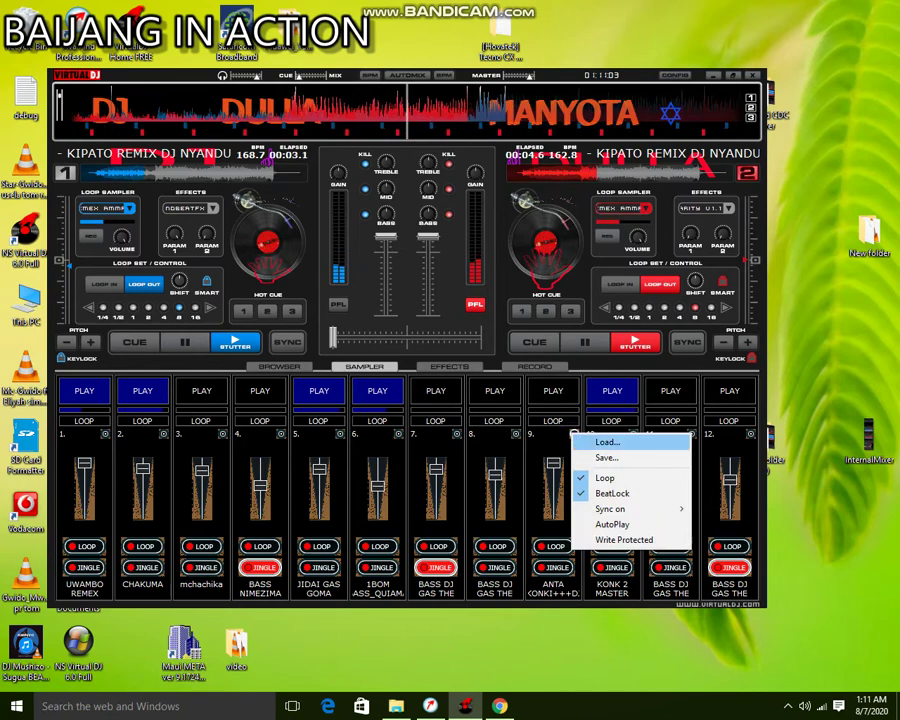
left_click(606, 441)
scroll(320, 325, "down", 2)
scroll(320, 325, "down", 3)
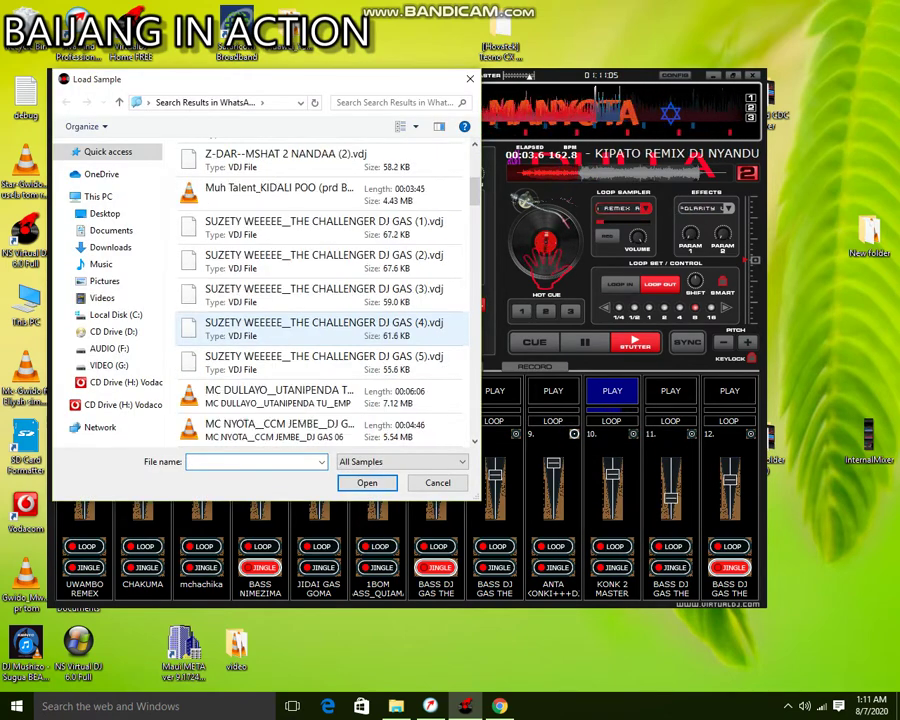
scroll(320, 325, "up", 4)
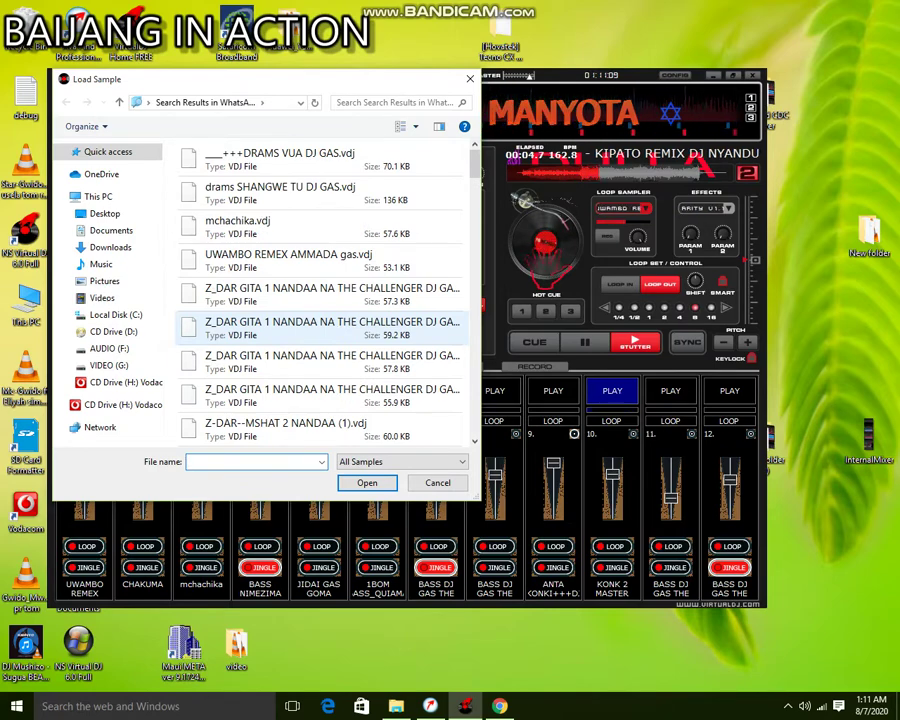
scroll(320, 325, "down", 3)
scroll(320, 325, "up", 3)
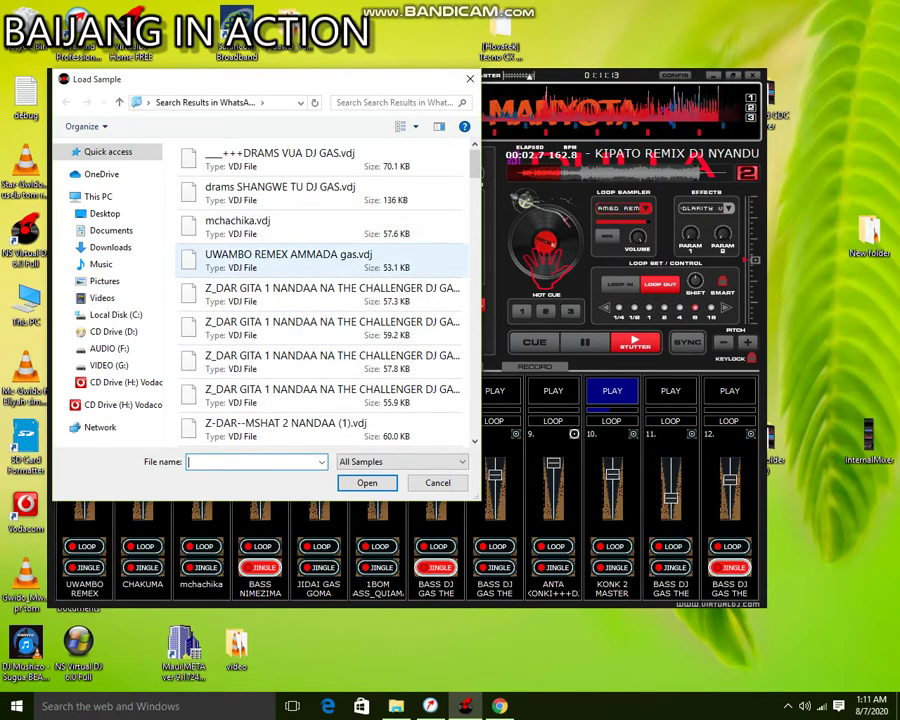
scroll(320, 260, "down", 9)
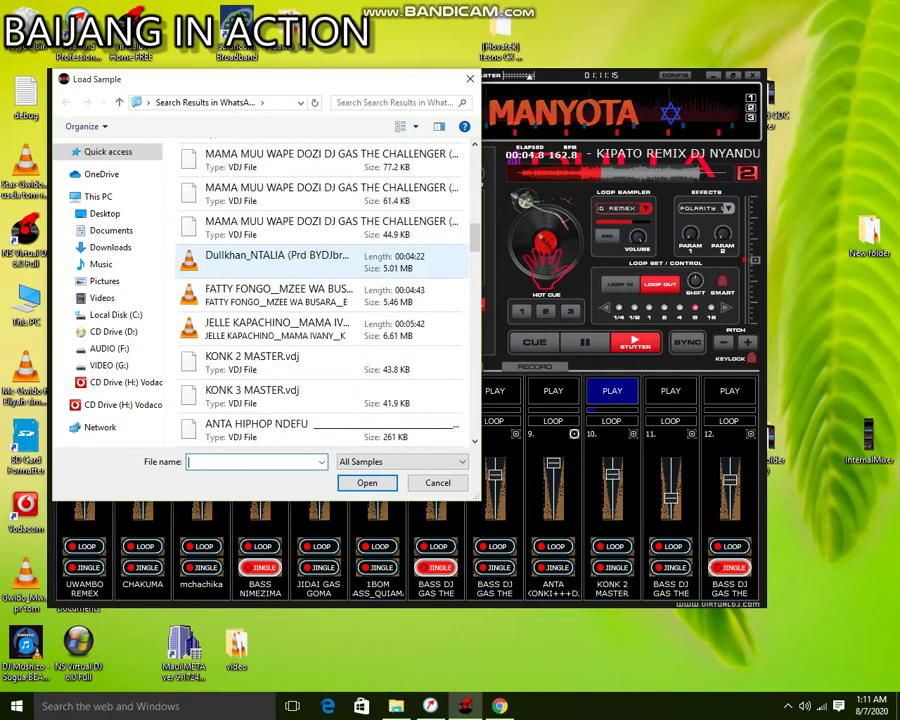
scroll(320, 262, "down", 4)
scroll(320, 262, "down", 1)
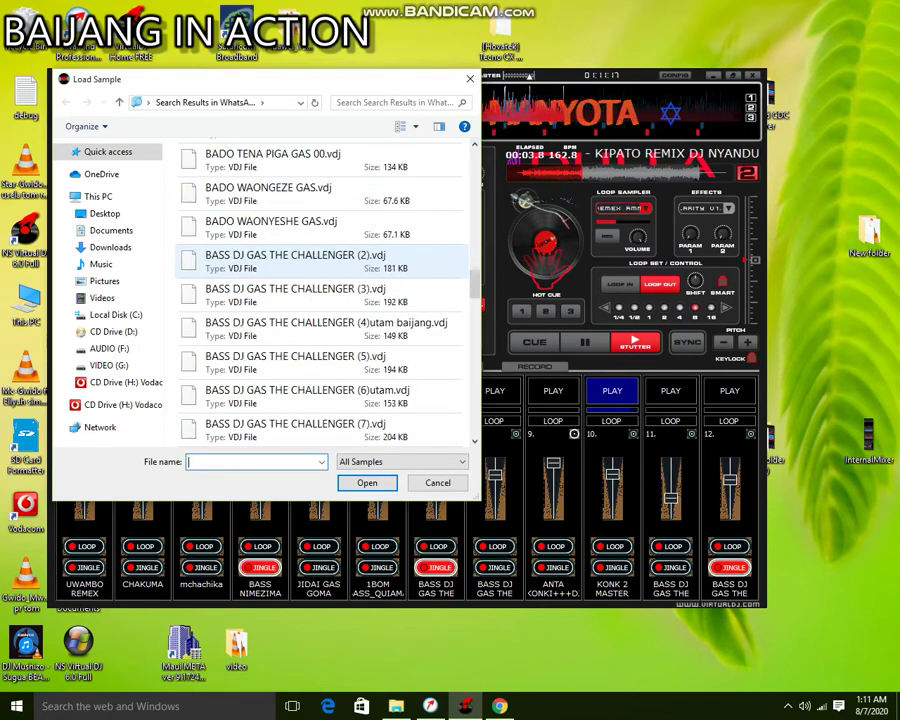
scroll(320, 262, "down", 6)
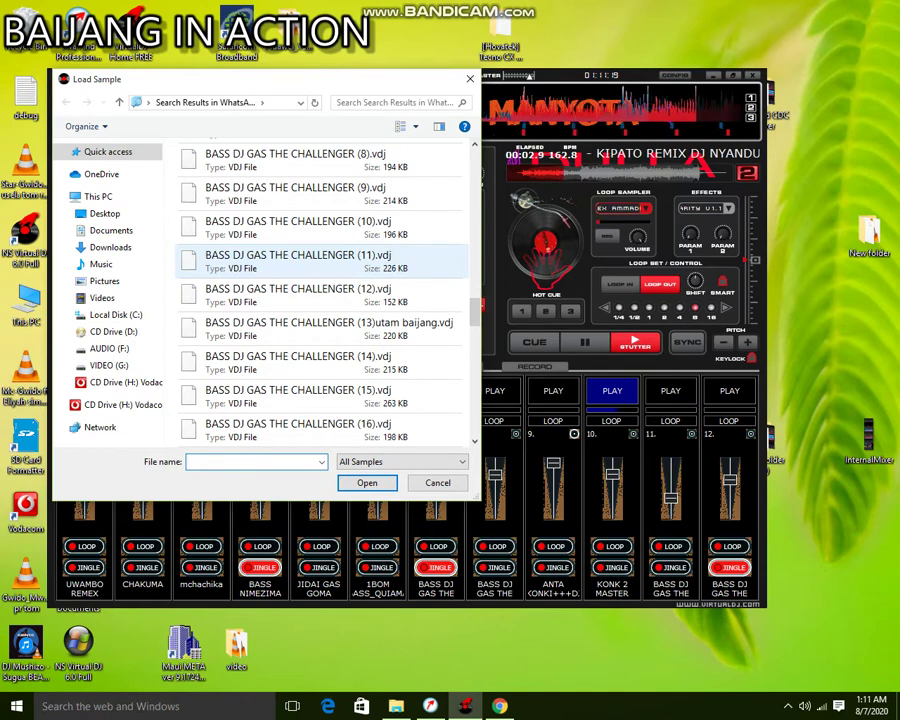
scroll(320, 262, "down", 10)
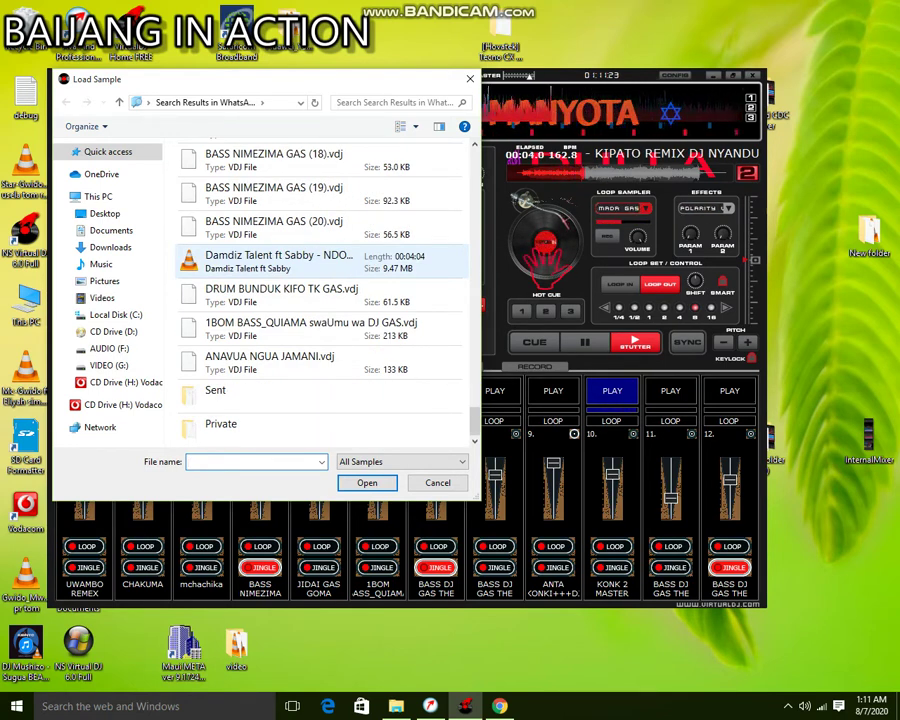
double_click(240, 358)
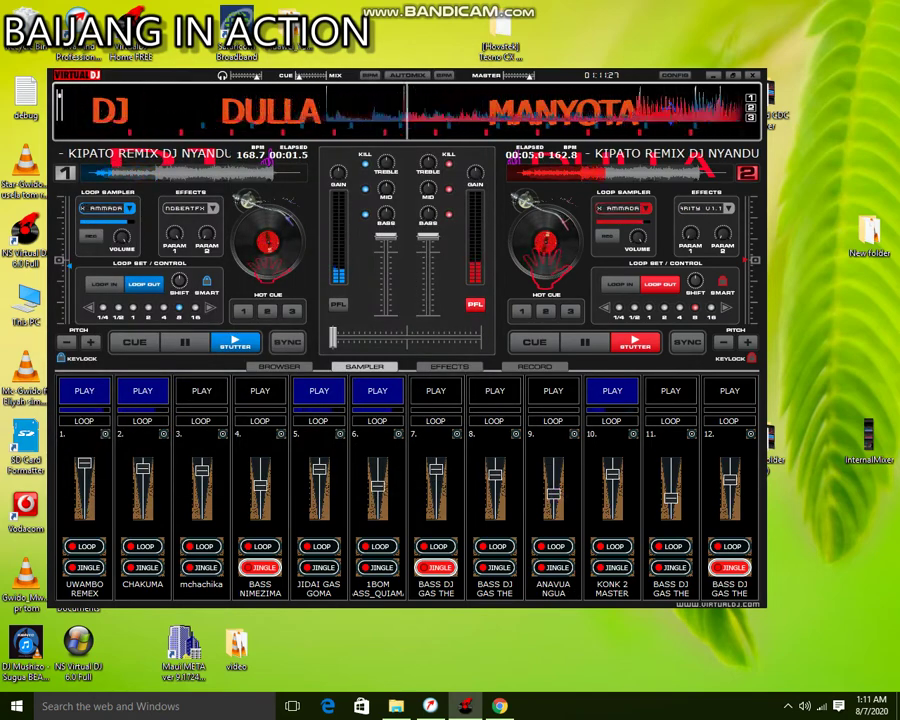
Play and stop the bass sample in slot 7, and stop the samples in slots 10, 5 and 1
left_click(444, 383)
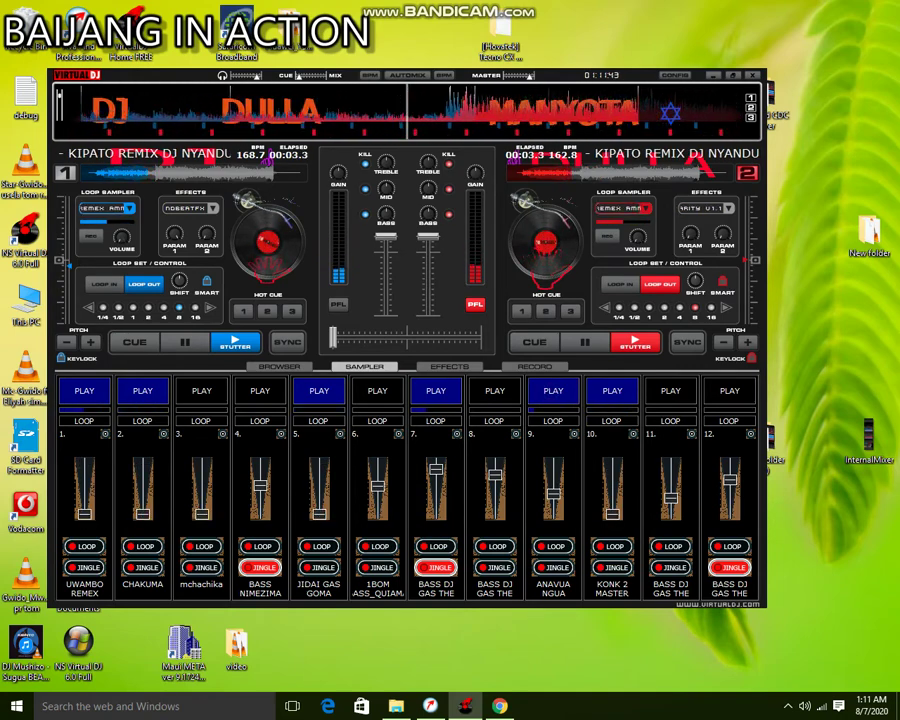
left_click(437, 390)
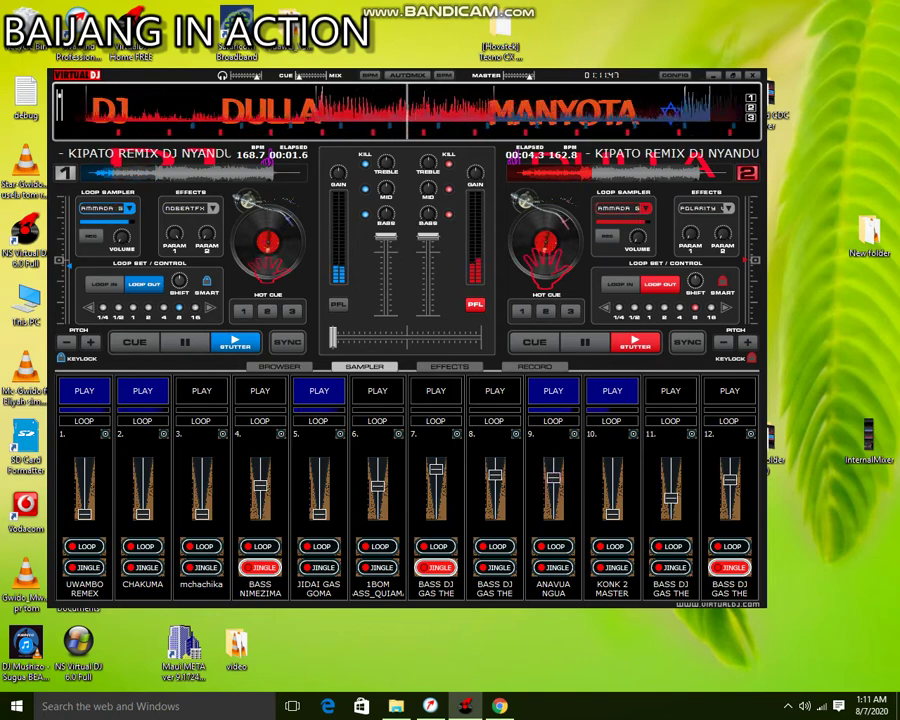
left_click(613, 391)
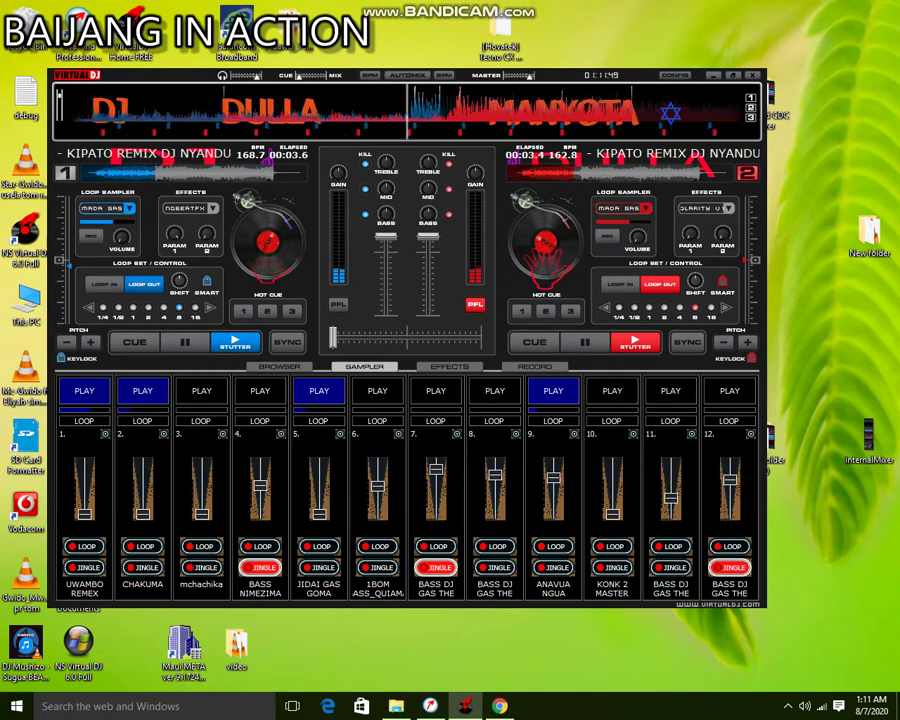
left_click(320, 391)
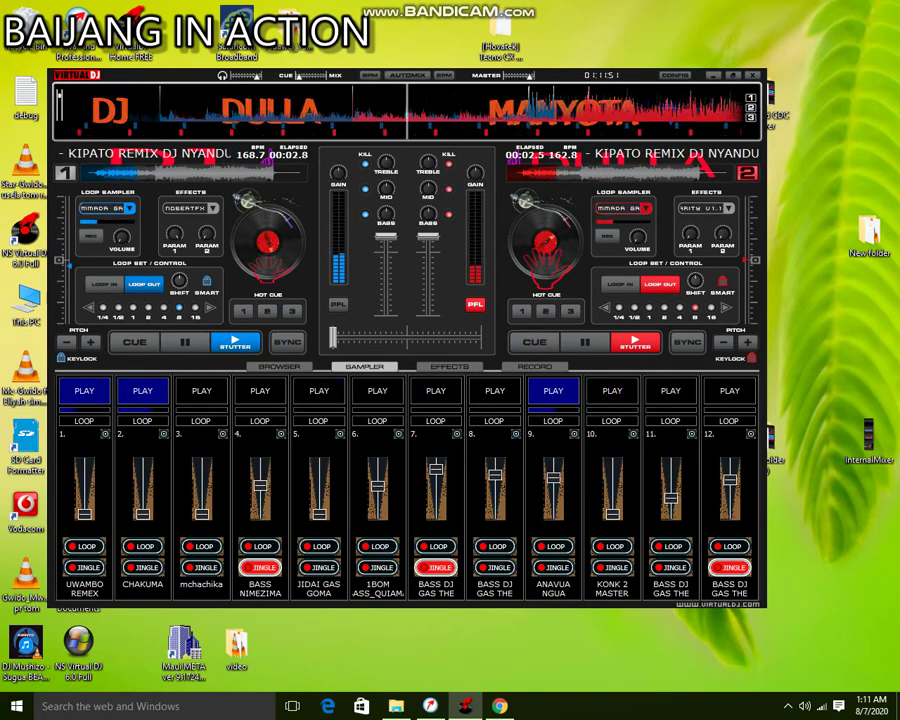
left_click(88, 391)
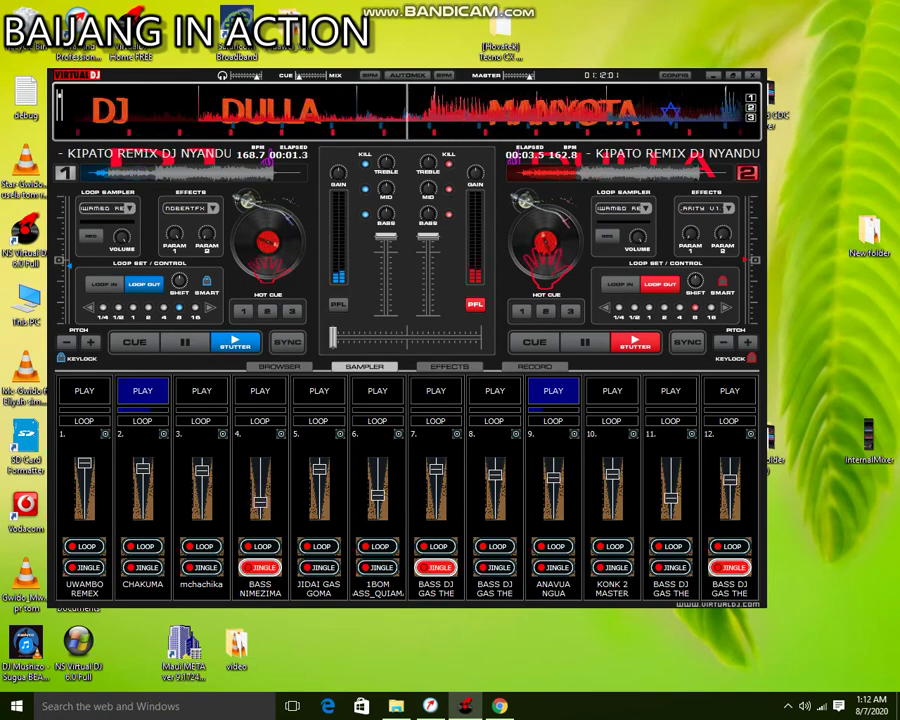
Replace the sample in slot 3 with "BADO HAMJANJUA MKALI GAS TUUUUU.vdj" and play it, after starting the bass sample in slot 4
left_click(259, 390)
left_click(222, 434)
left_click(258, 446)
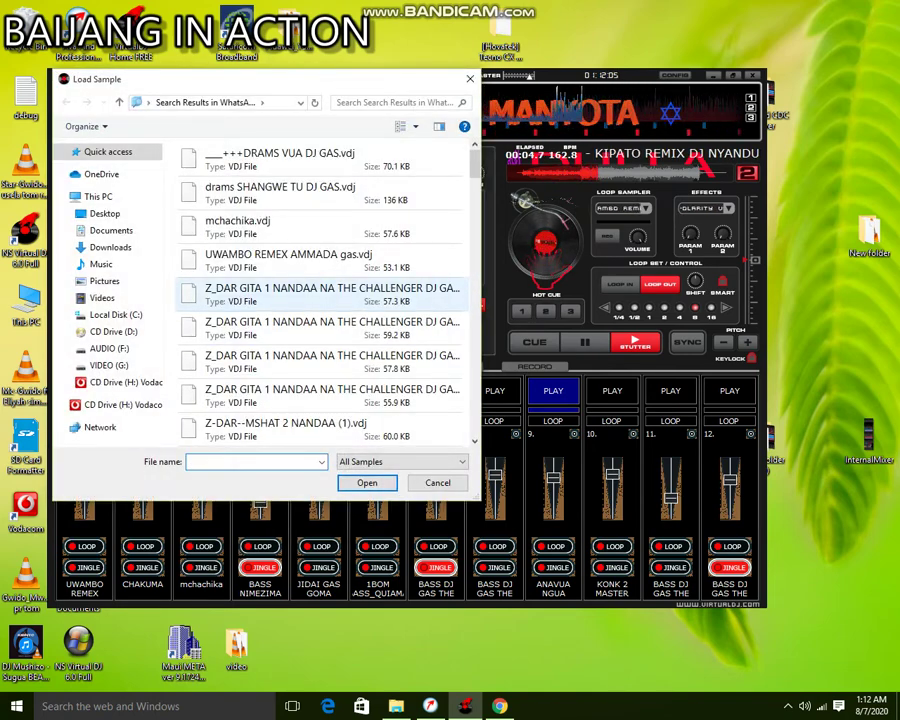
scroll(320, 290, "down", 3)
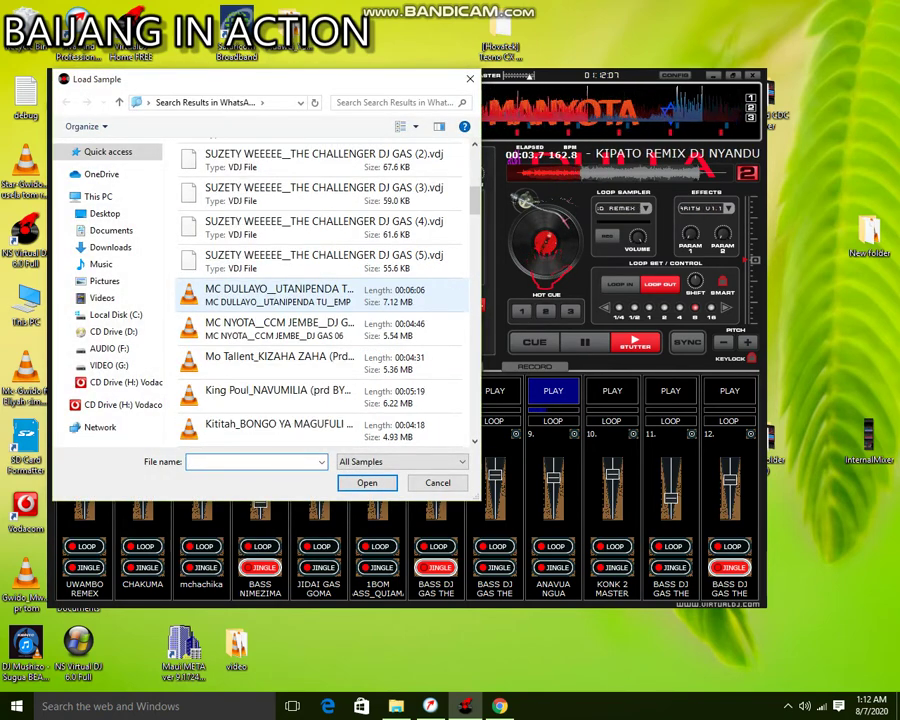
scroll(320, 290, "down", 2)
scroll(320, 290, "down", 1)
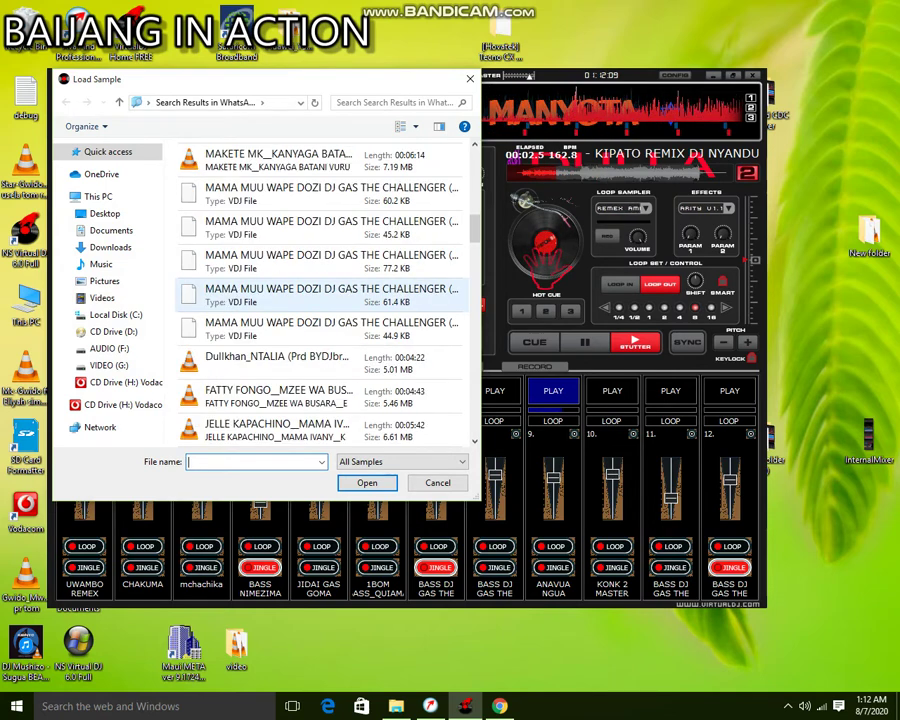
scroll(320, 290, "down", 1)
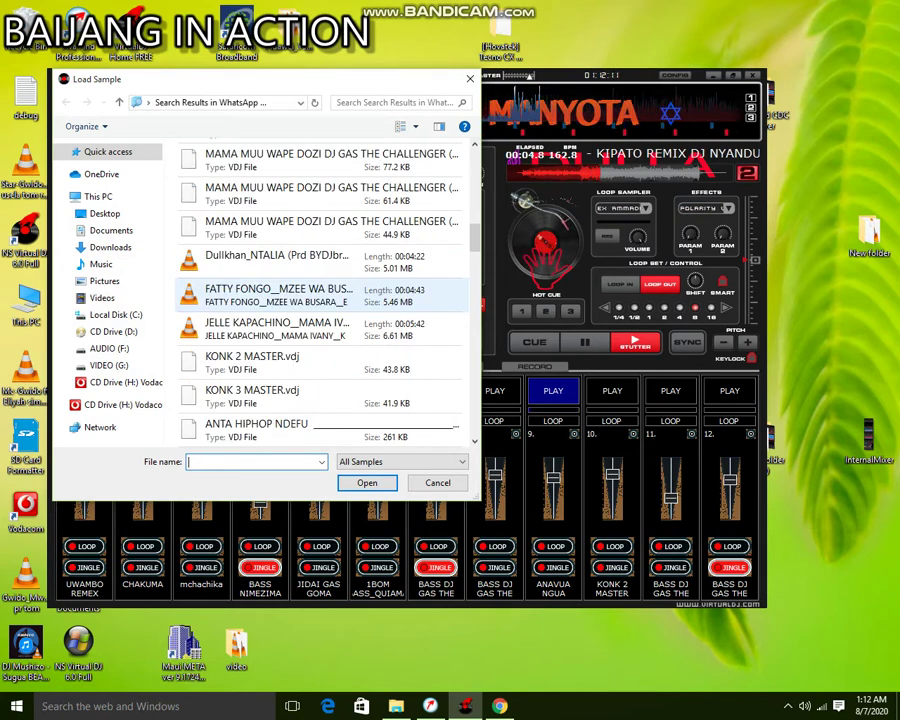
scroll(320, 290, "down", 2)
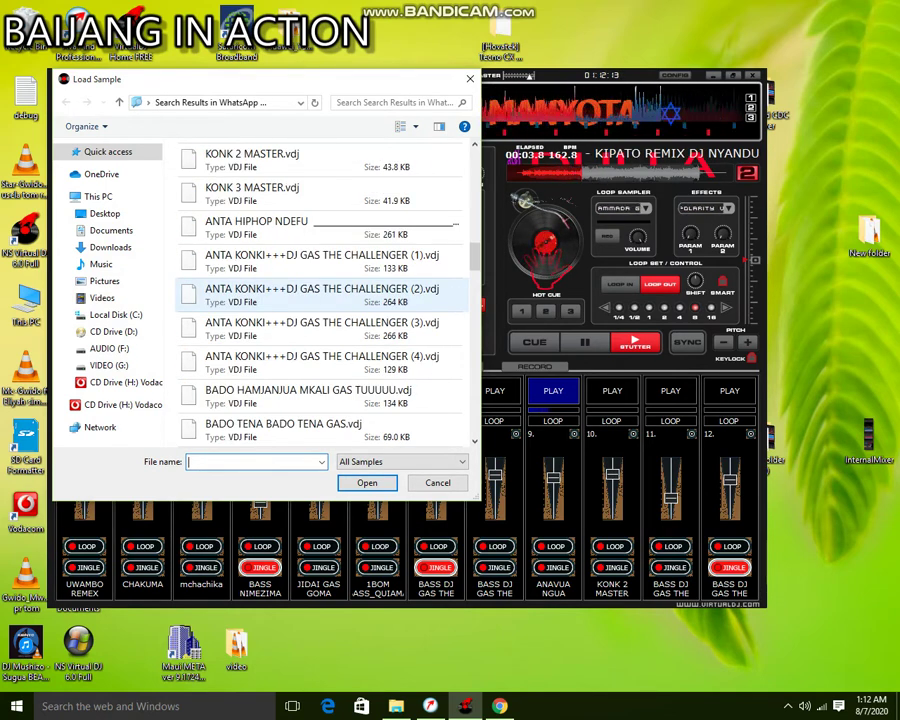
scroll(320, 290, "down", 1)
double_click(320, 290)
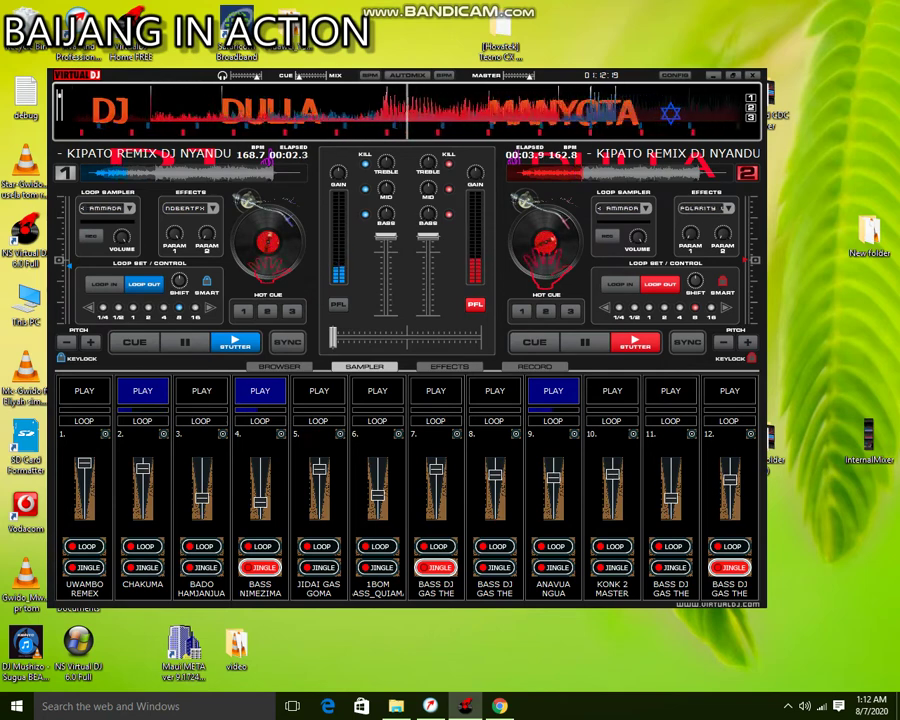
key("3")
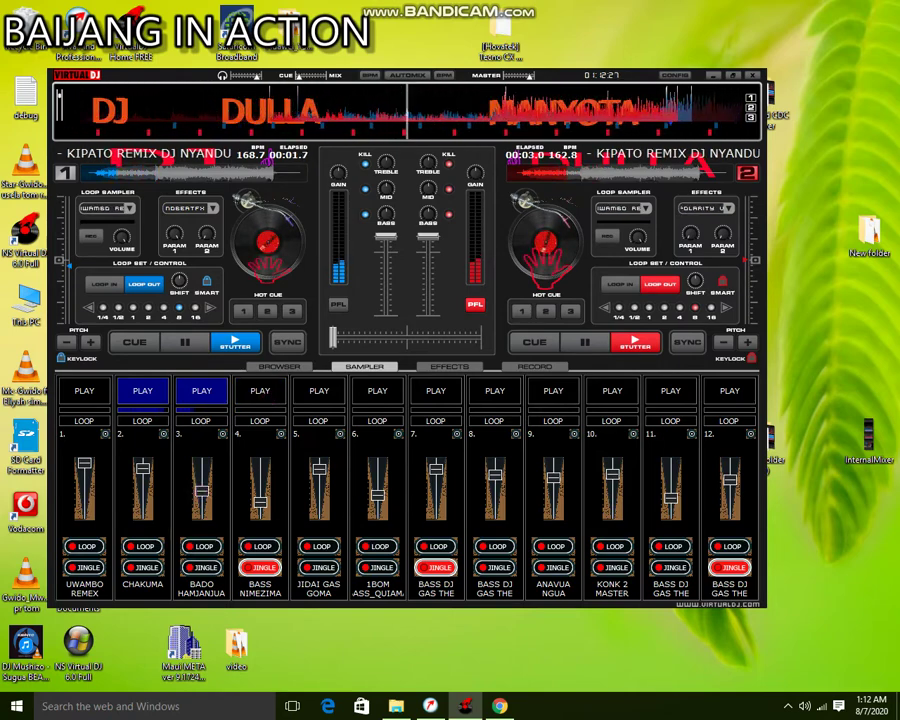
Load "BADO TENA BADO TENA GAS.vdj" into slot 1 and play it in place of the slot 3 sample
right_click(106, 434)
left_click(128, 443)
scroll(320, 290, "down", 8)
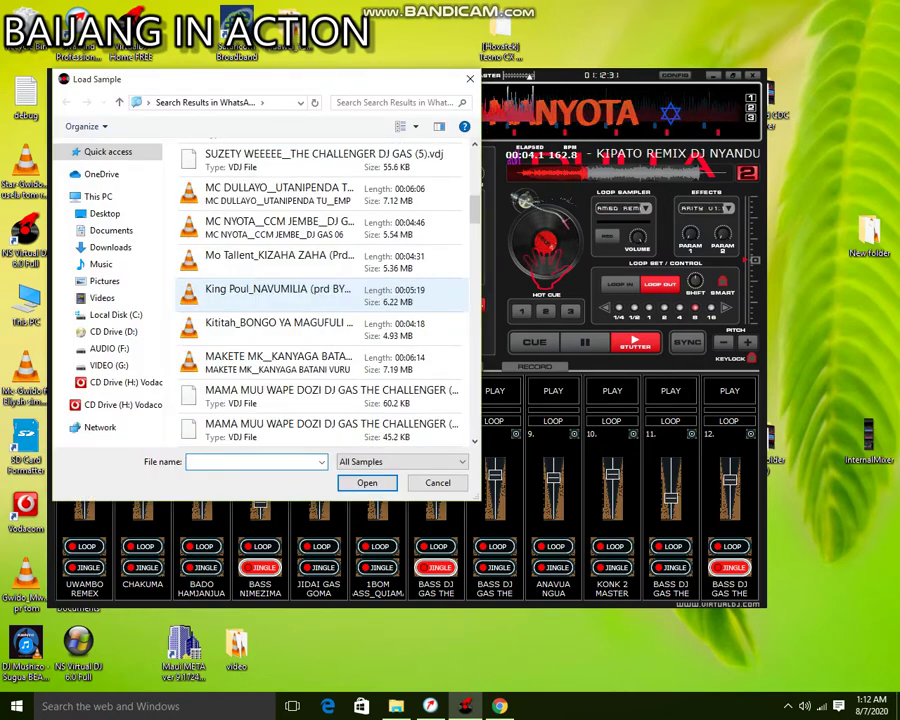
scroll(320, 295, "down", 3)
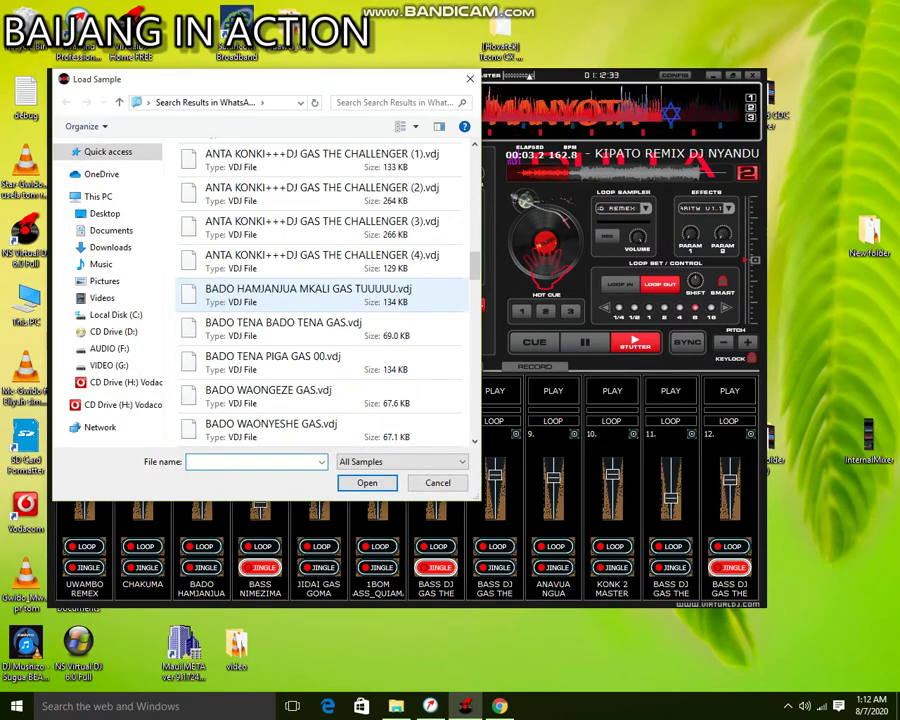
double_click(283, 325)
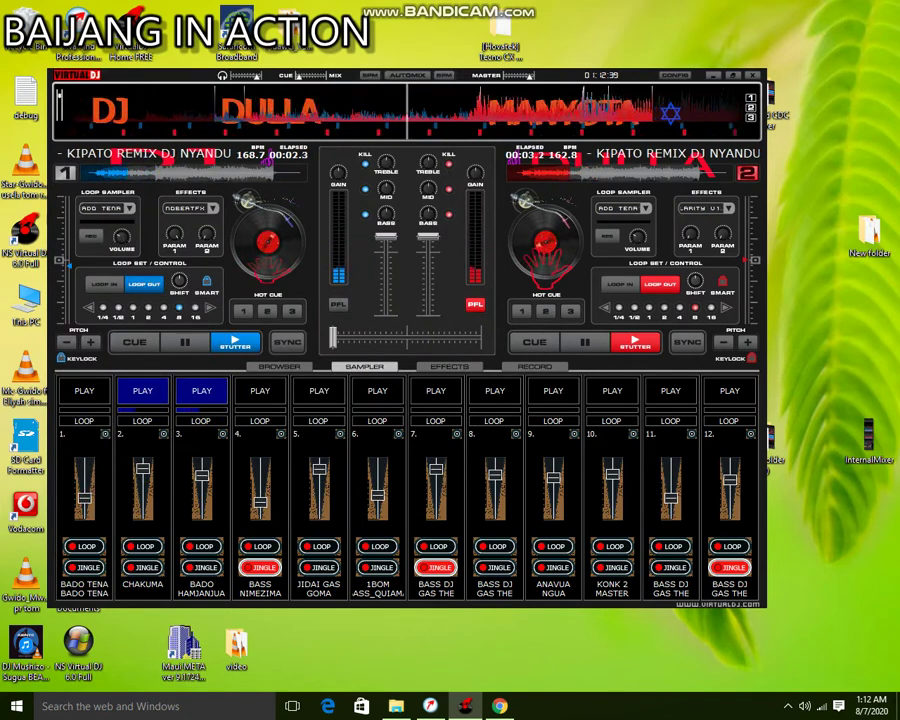
left_click(84, 391)
left_click(203, 391)
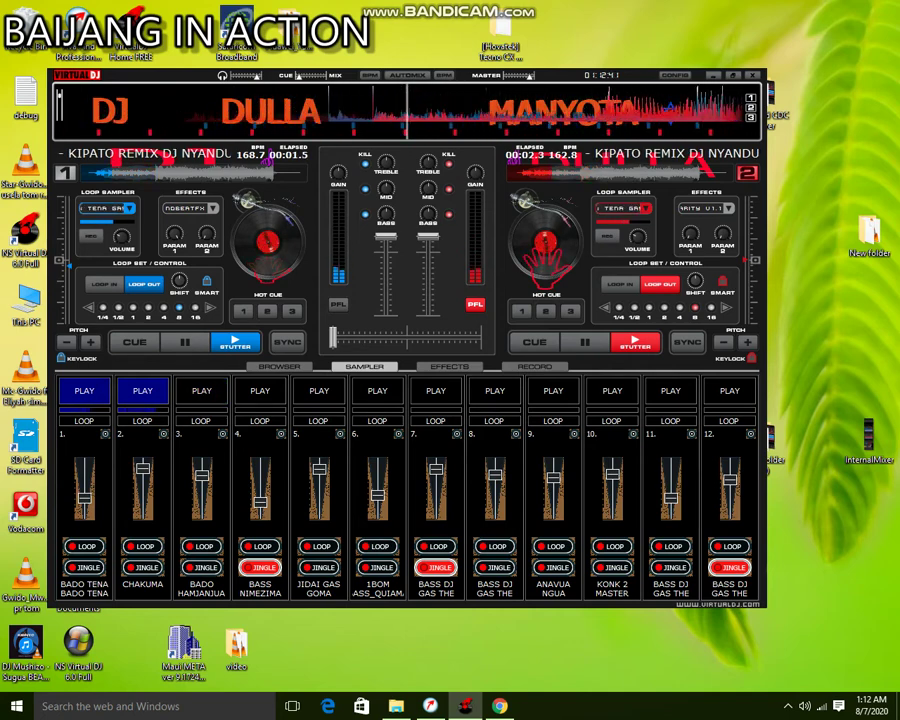
Play the bass samples in slots 4 and 7, raising the volume of slot 4 slightly
left_click(260, 390)
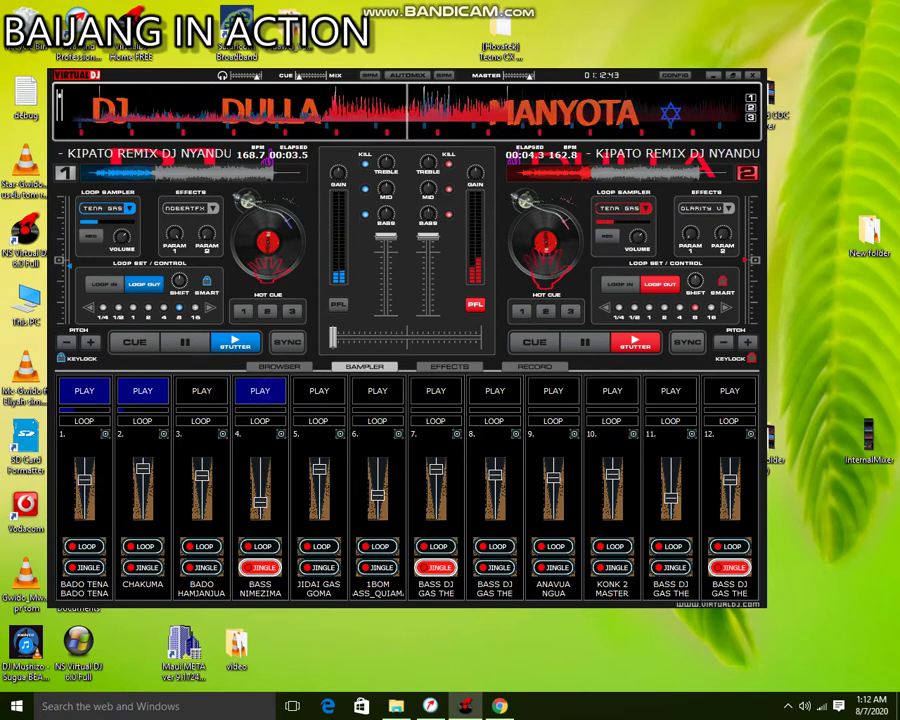
left_click_drag(260, 502, 260, 491)
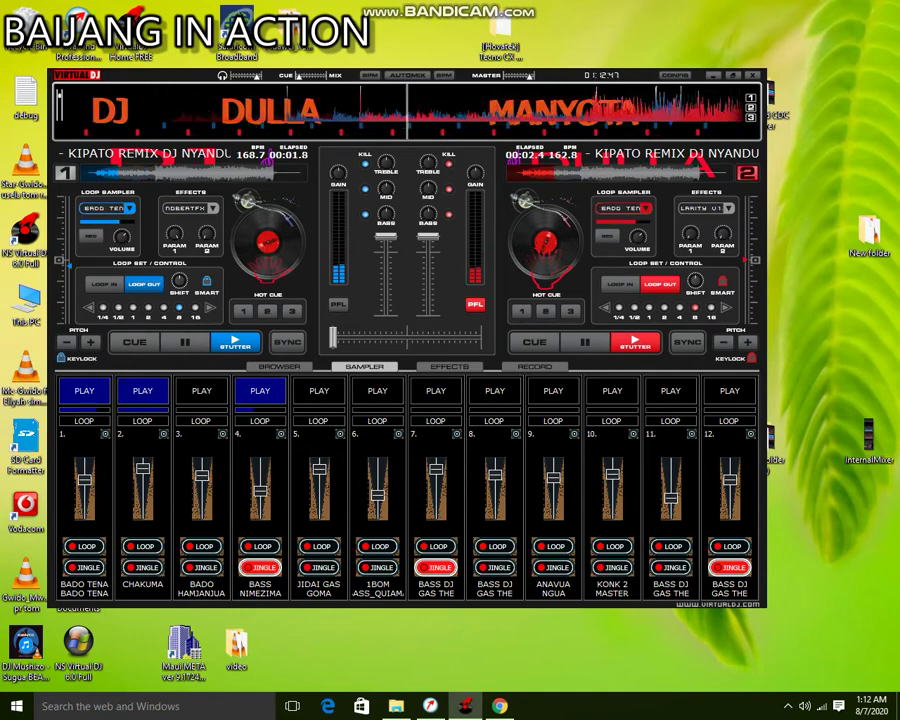
key("F7")
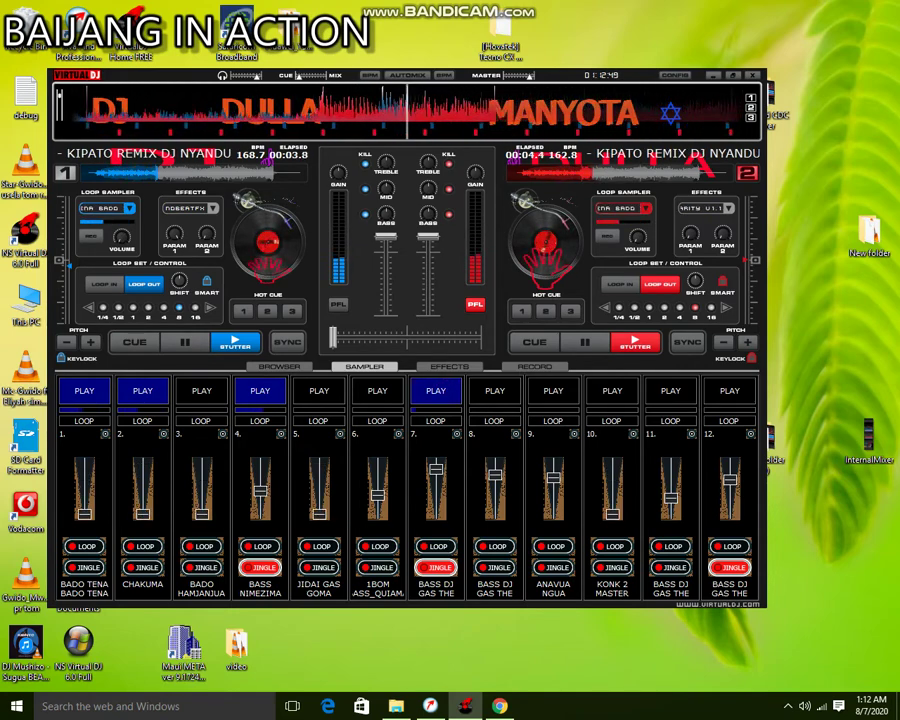